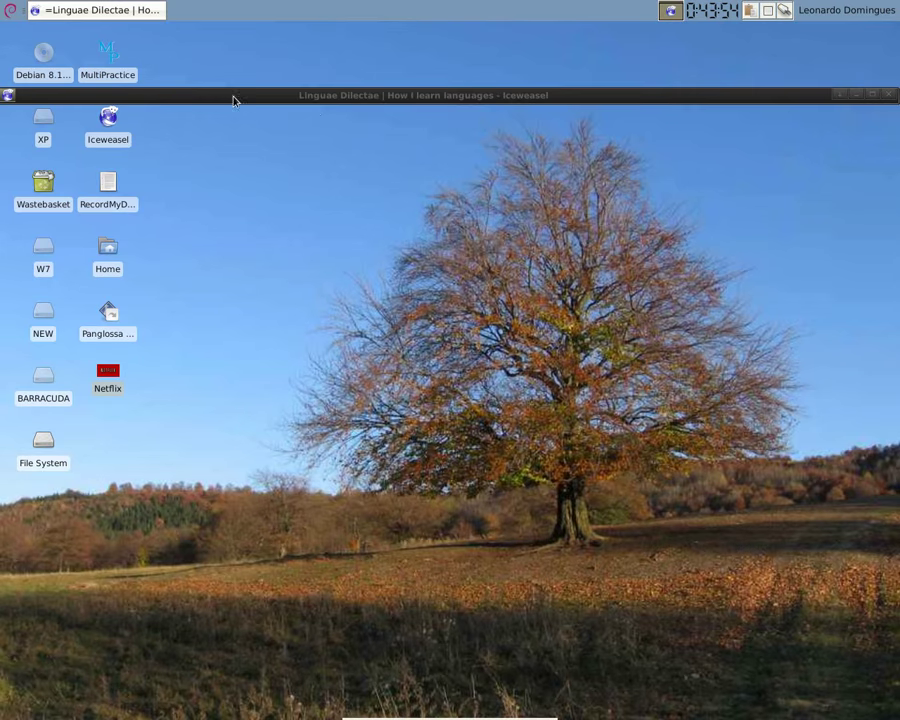
Unroll the Iceweasel window to show the Linguae Dilectae blog.
{"action": "left_click", "coordinate": [843, 100]}
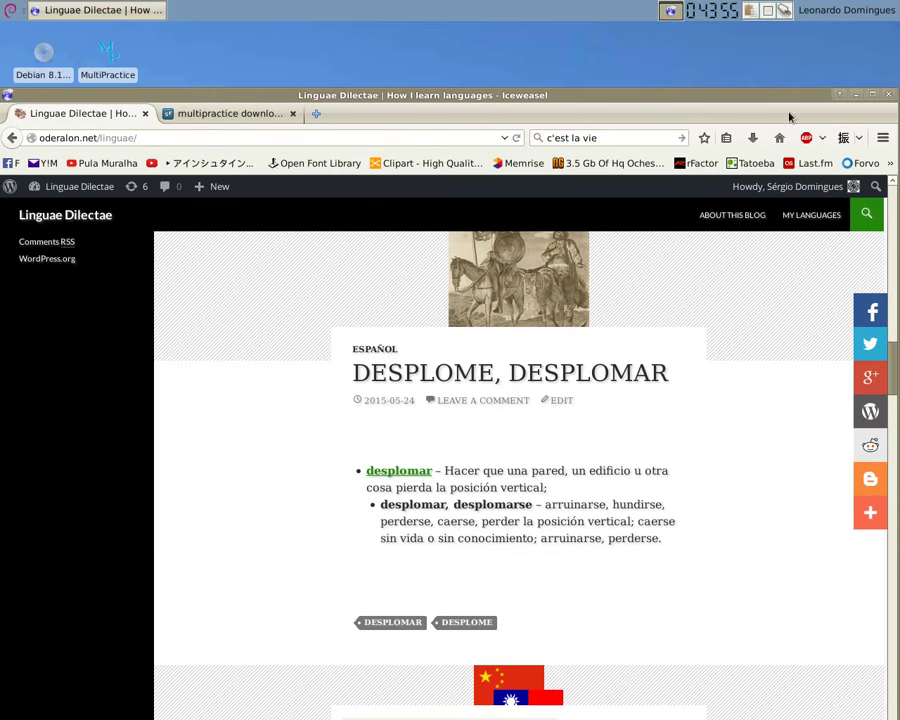
Switch to the 'multipractice download' tab showing the SourceForge project page.
{"action": "left_click", "coordinate": [209, 116]}
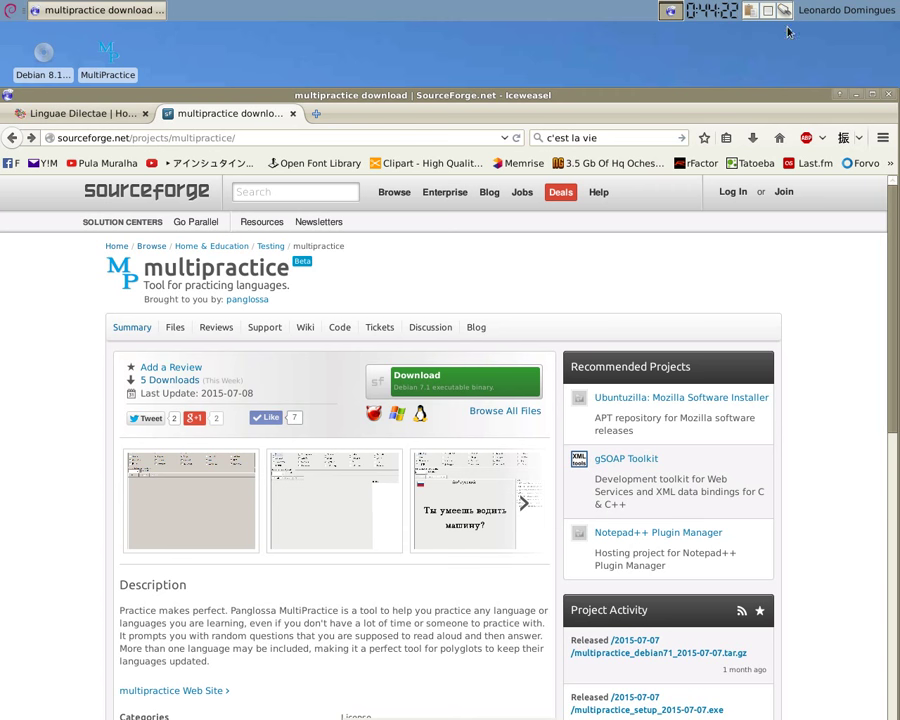
Roll up the browser, launch MultiPractice from its desktop icon and move its window higher.
{"action": "left_click", "coordinate": [840, 95]}
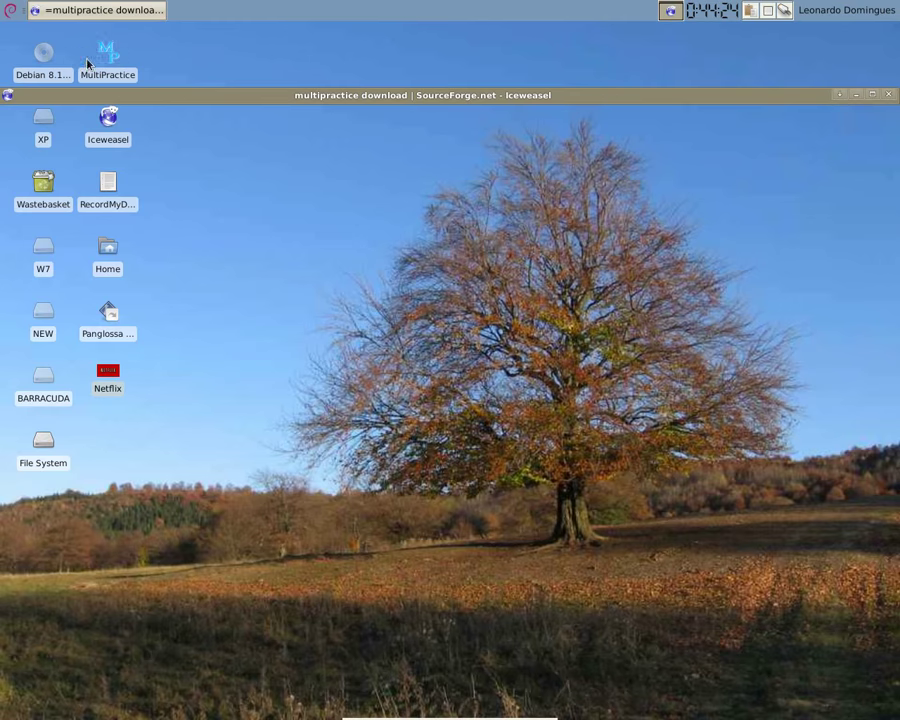
{"action": "double_click", "coordinate": [108, 56]}
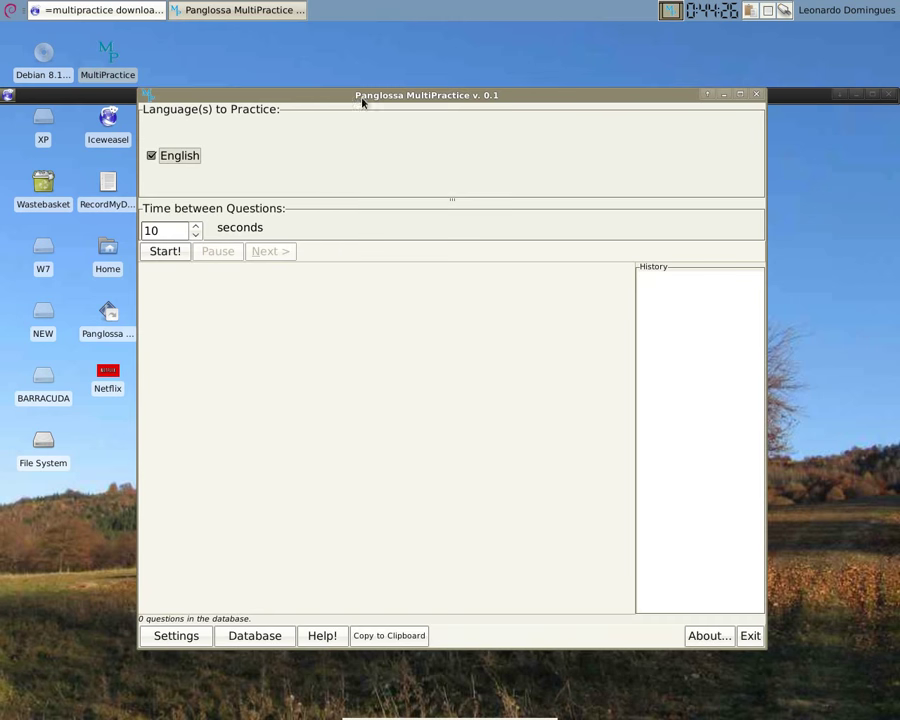
{"action": "left_click_drag", "start_coordinate": [363, 97], "coordinate": [364, 80]}
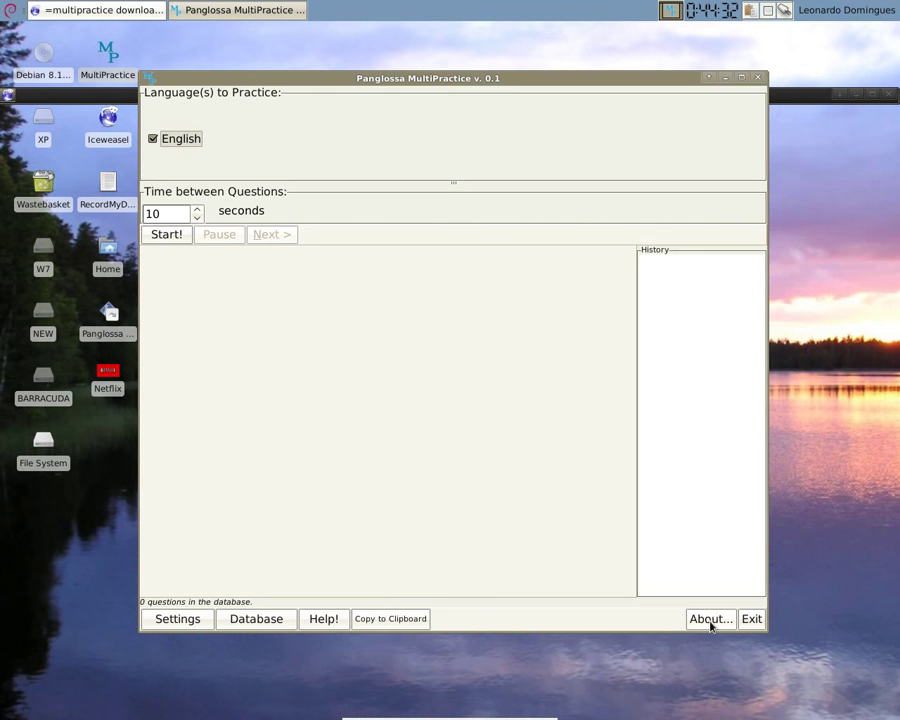
View the program's About window with version and credits, then dismiss it.
{"action": "left_click", "coordinate": [707, 624]}
{"action": "left_click_drag", "start_coordinate": [578, 170], "coordinate": [572, 136]}
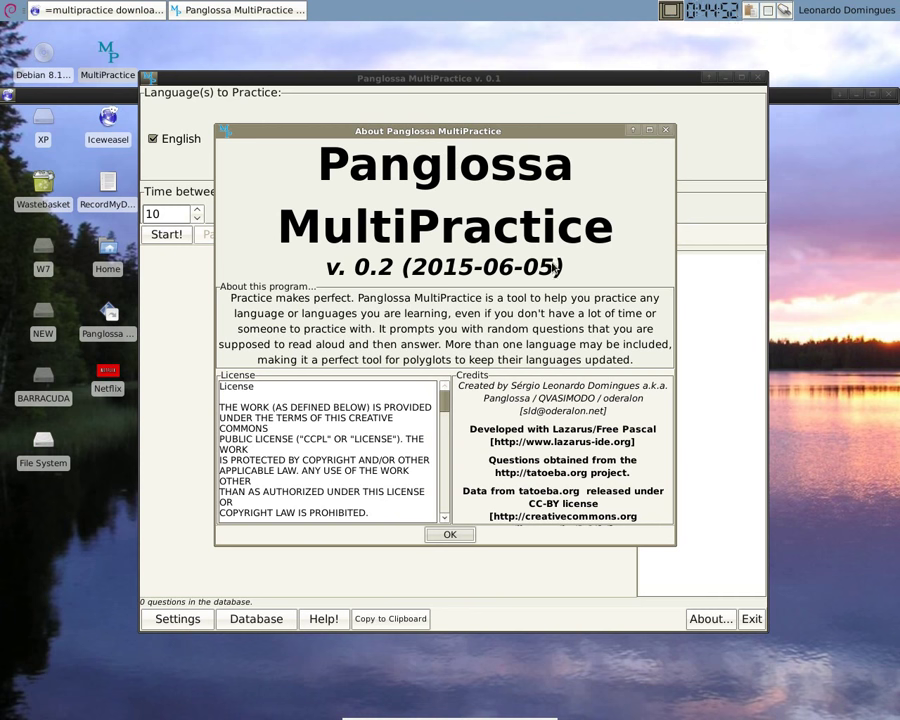
{"action": "left_click", "coordinate": [452, 534]}
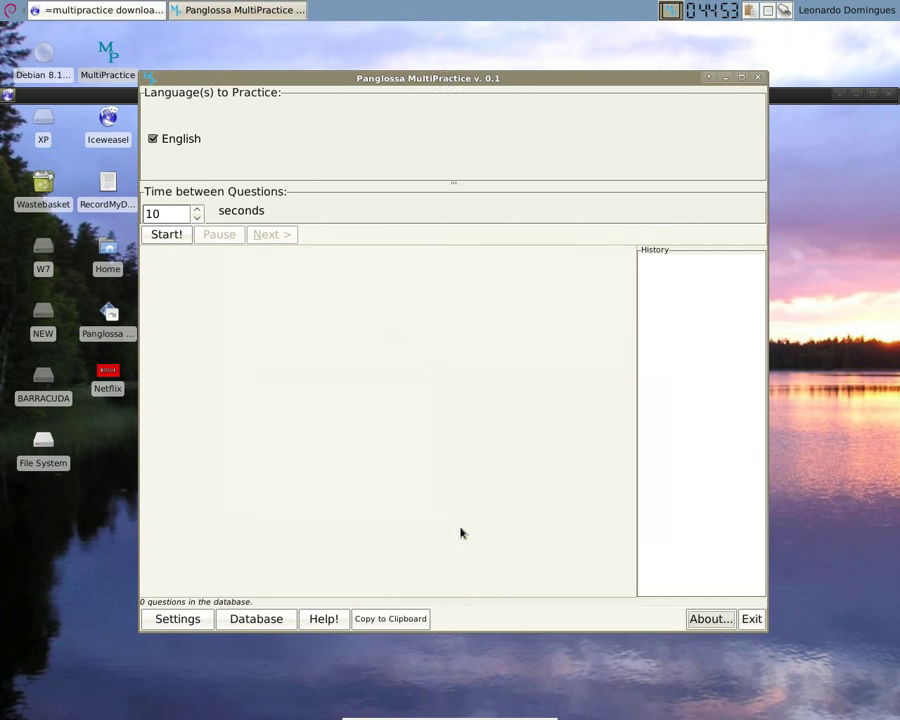
Maximize the MultiPractice window to fill the screen.
{"action": "left_click", "coordinate": [742, 80]}
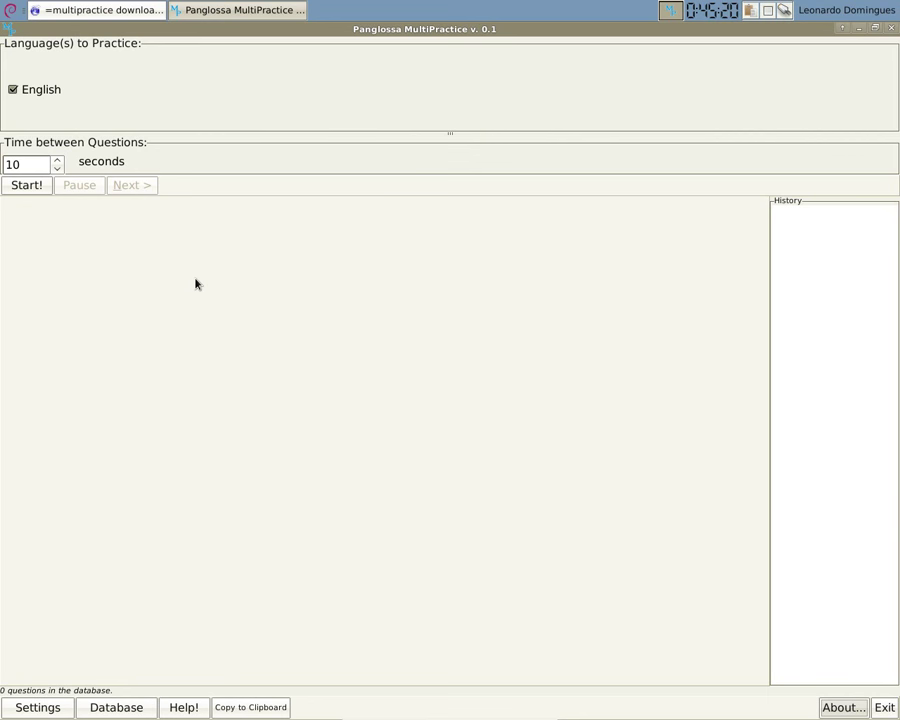
Start, pause and resume the English practice, then lower the 10-second question interval.
{"action": "left_click", "coordinate": [20, 185]}
{"action": "left_click", "coordinate": [80, 186]}
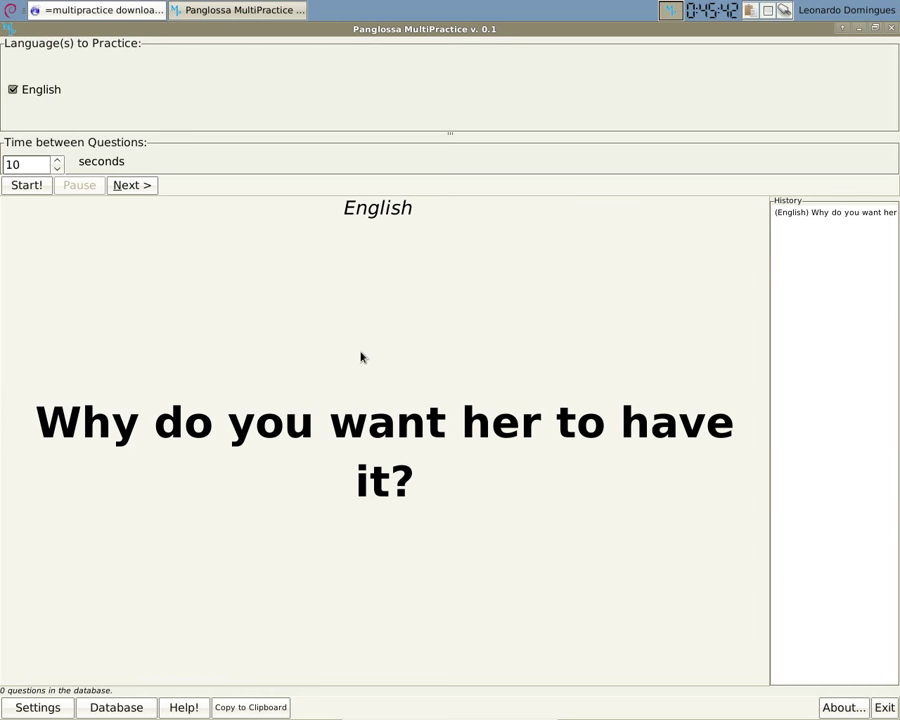
{"action": "left_click", "coordinate": [36, 188]}
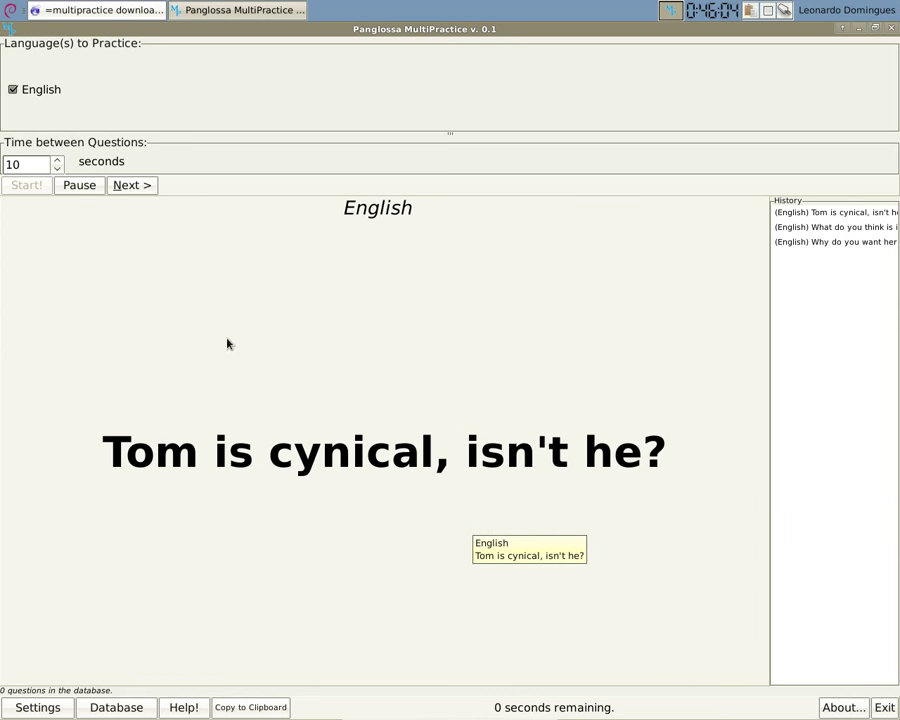
{"action": "double_click", "coordinate": [26, 168]}
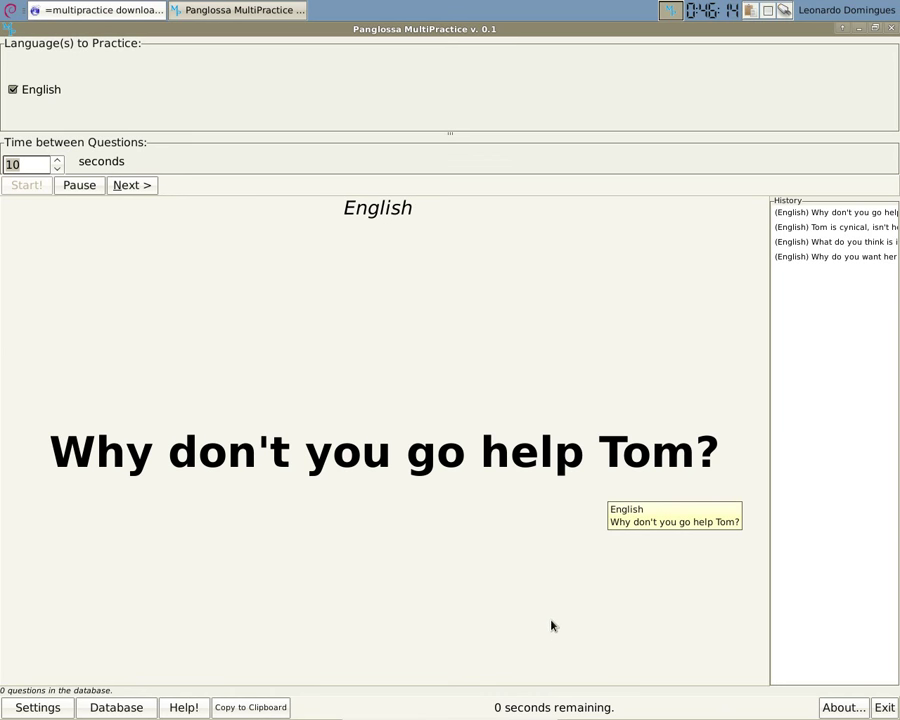
{"action": "left_click", "coordinate": [58, 170]}
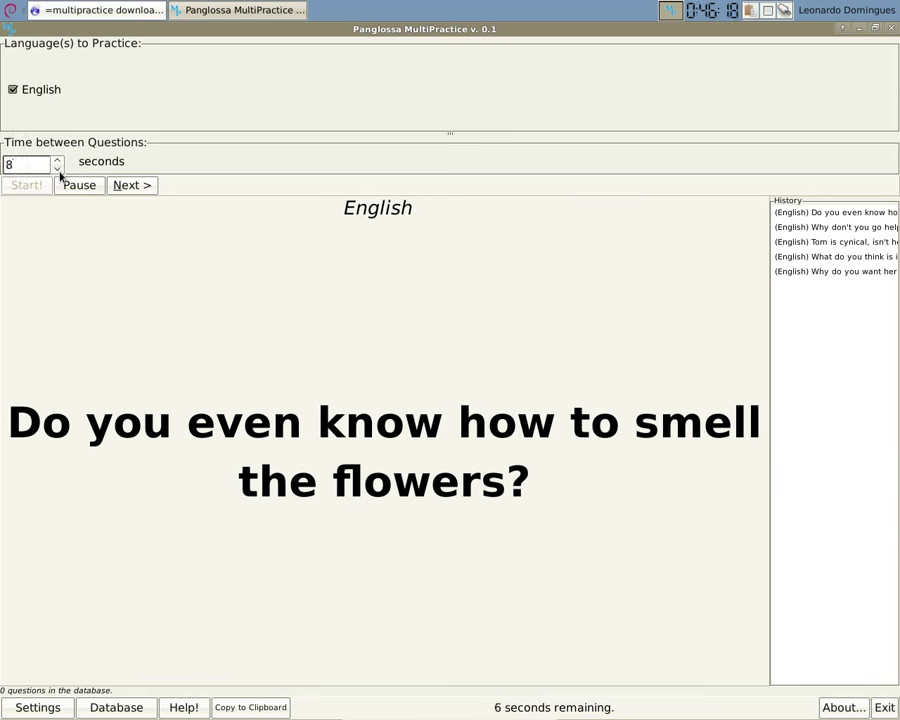
Lower the question interval to 5 seconds, then raise it to 6 seconds.
{"action": "left_click", "coordinate": [58, 170]}
{"action": "left_click", "coordinate": [58, 170]}
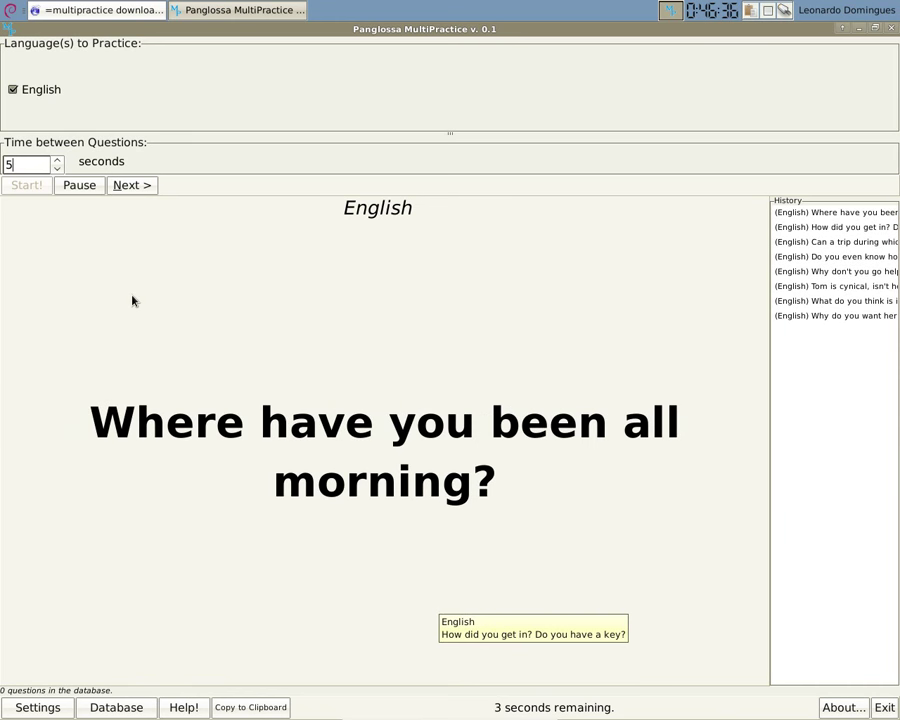
{"action": "left_click", "coordinate": [57, 160]}
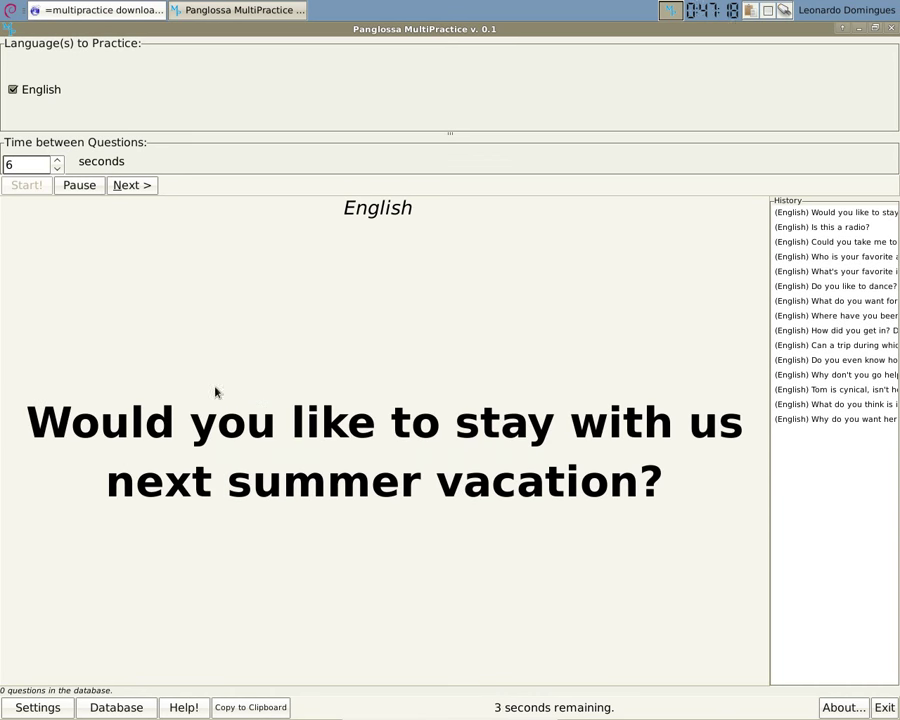
{"action": "left_click", "coordinate": [79, 186]}
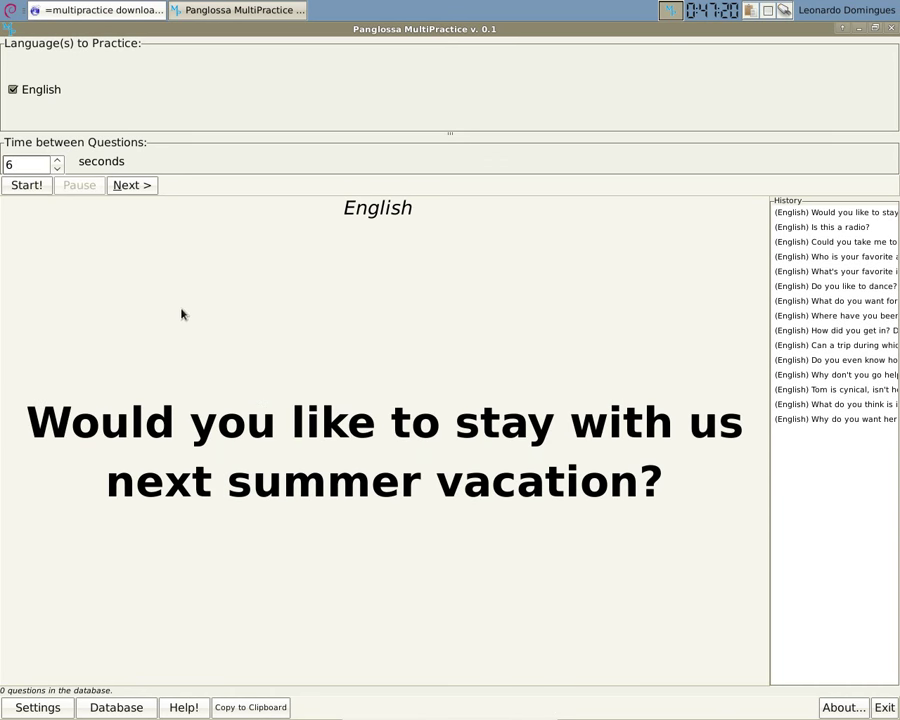